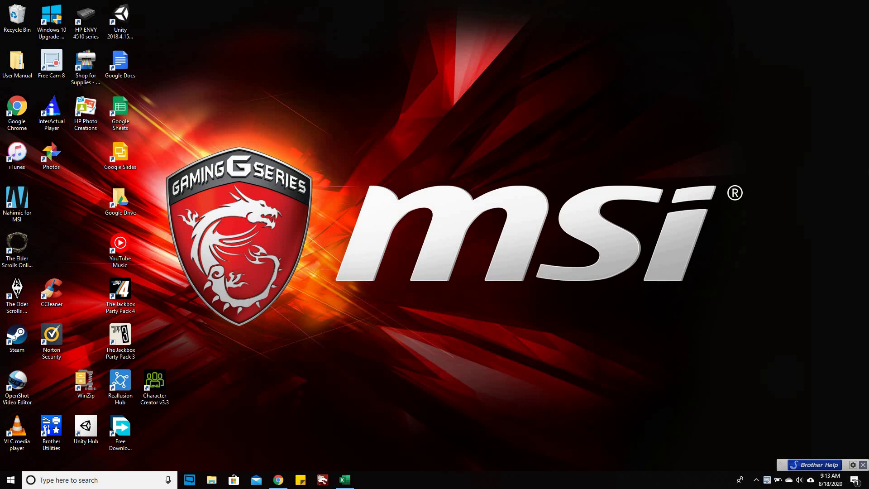
Return to Chrome and reload the Social Studies Grade 7 course's Assignments page.
click(278, 480)
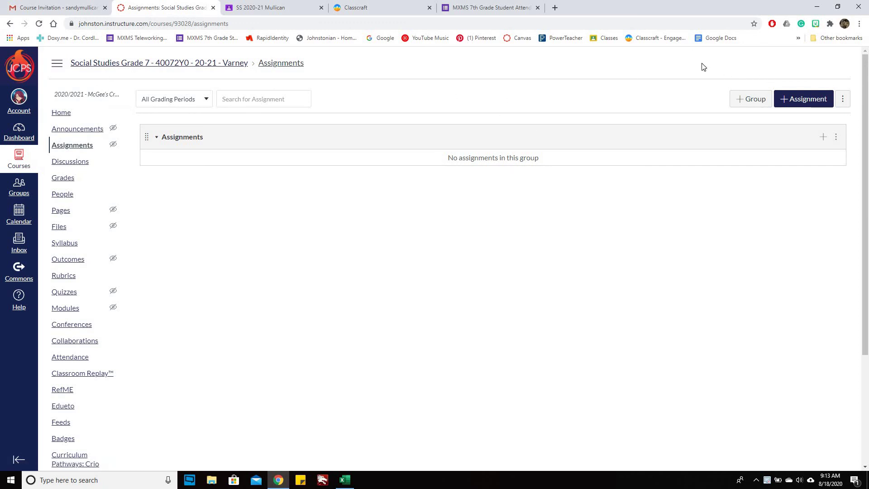
click(76, 146)
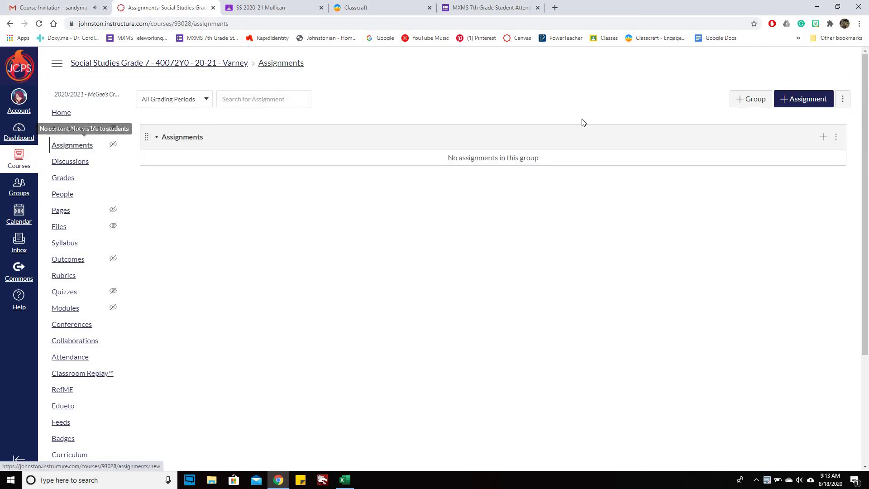
Request an import of assignment groups from the Assignments settings menu.
click(844, 100)
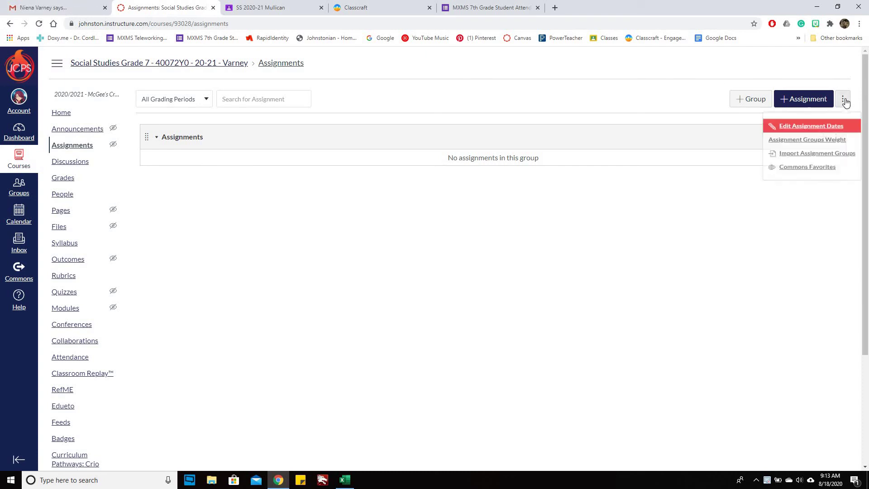
click(834, 158)
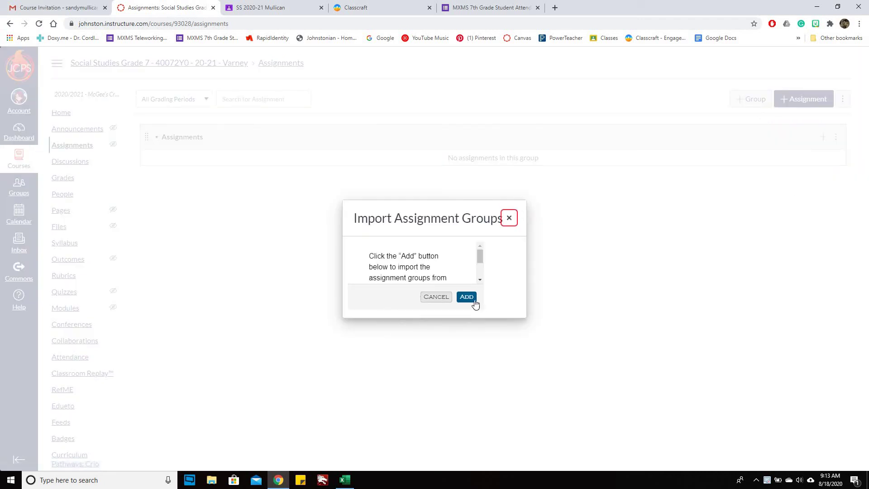
click(474, 300)
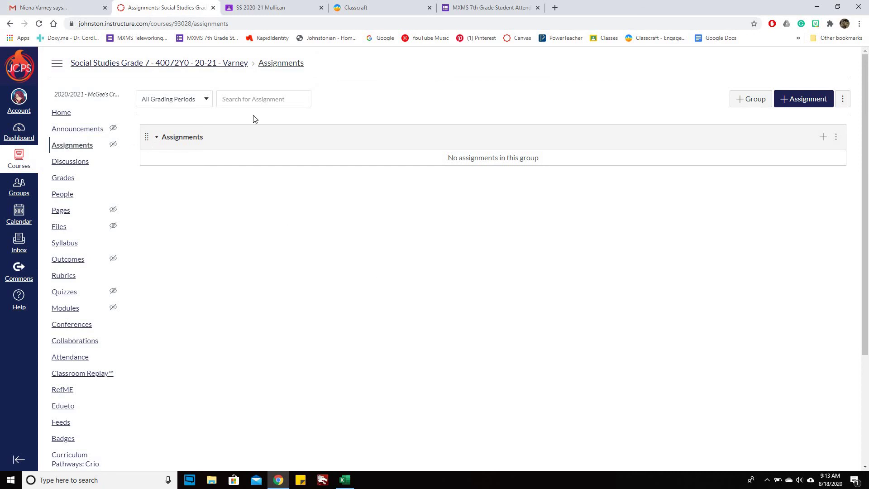
Go through the Dashboard to the other Social Studies Grade 7 course's Assignments list.
click(19, 132)
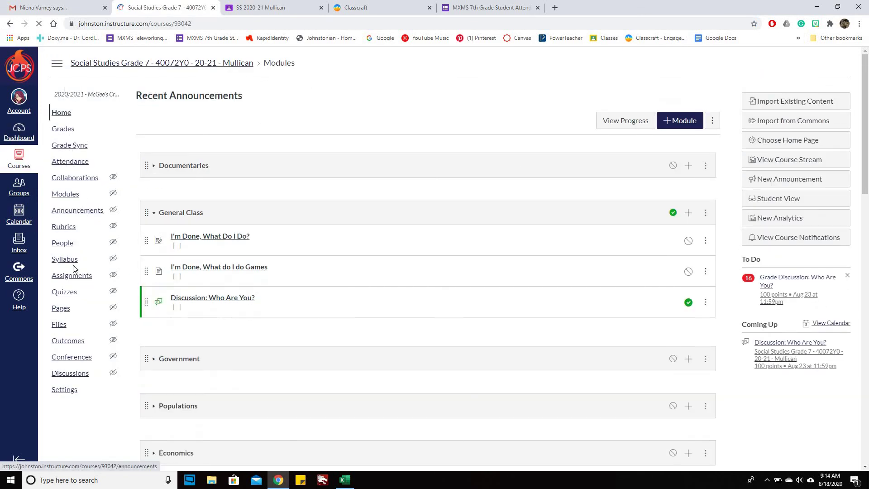
scroll(75, 277, down, 3)
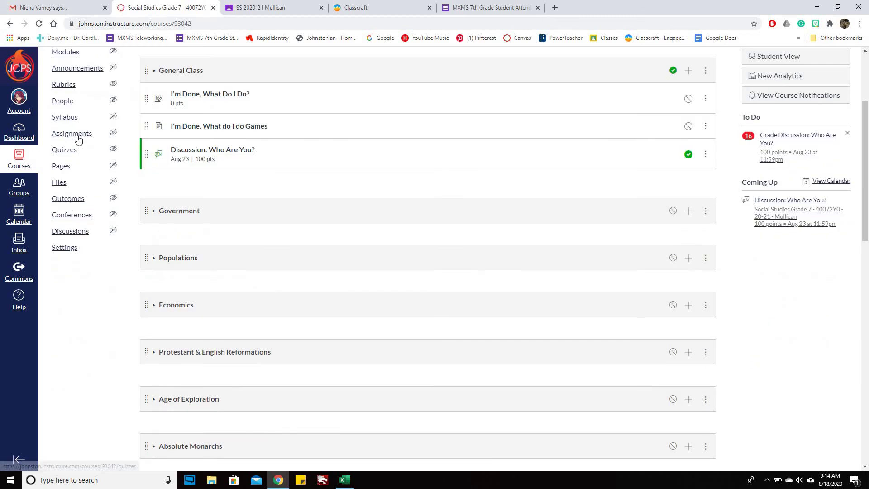
click(72, 134)
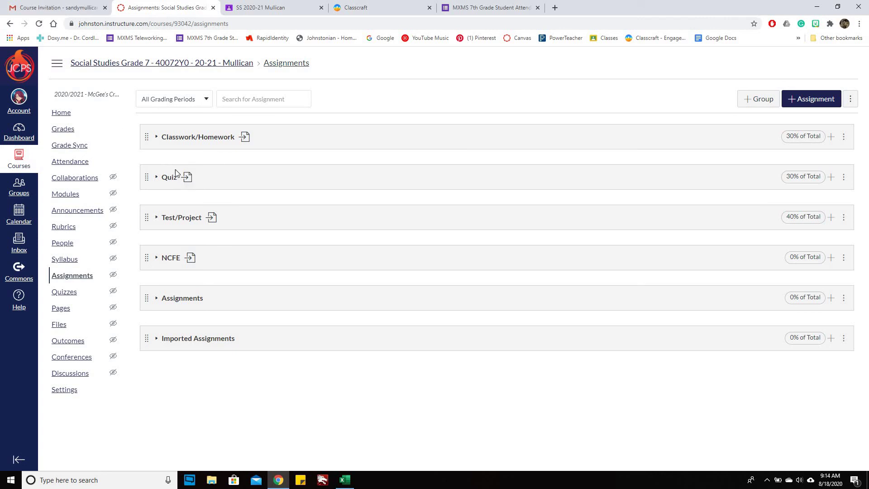
Expand the Classwork/Homework group to see its chapter assignments.
click(157, 141)
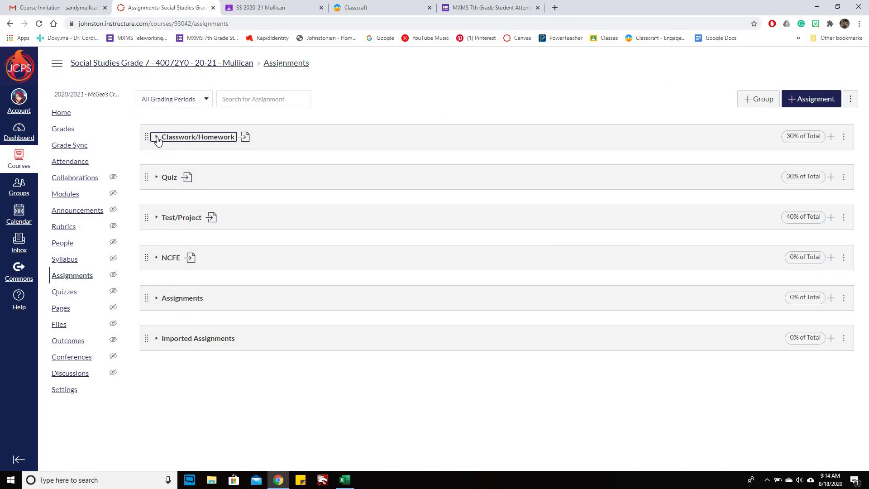
scroll(318, 319, down, 4)
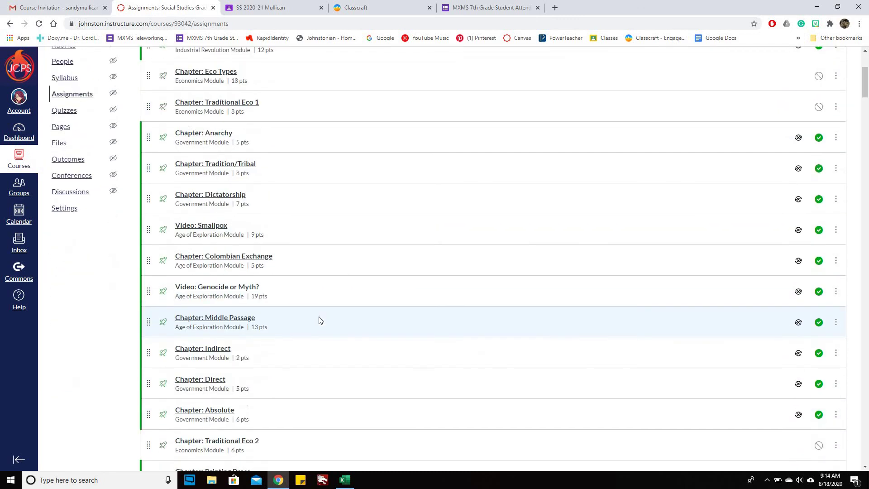
scroll(320, 320, down, 4)
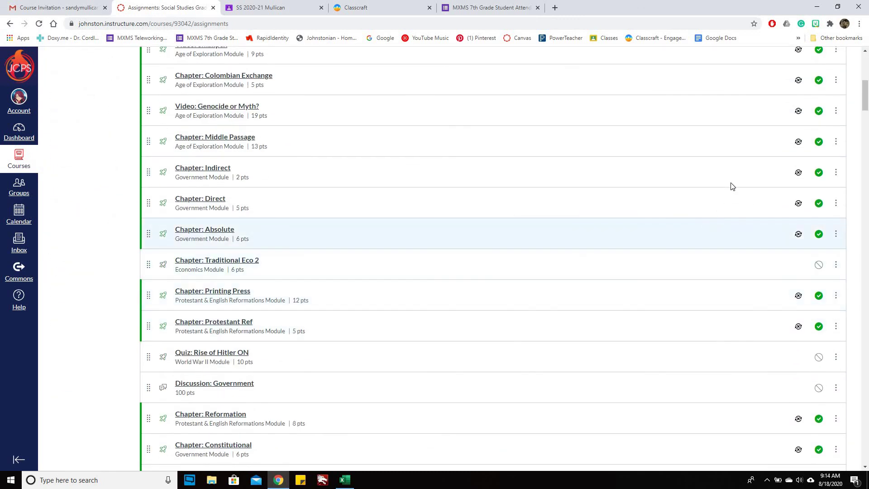
scroll(732, 186, up, 8)
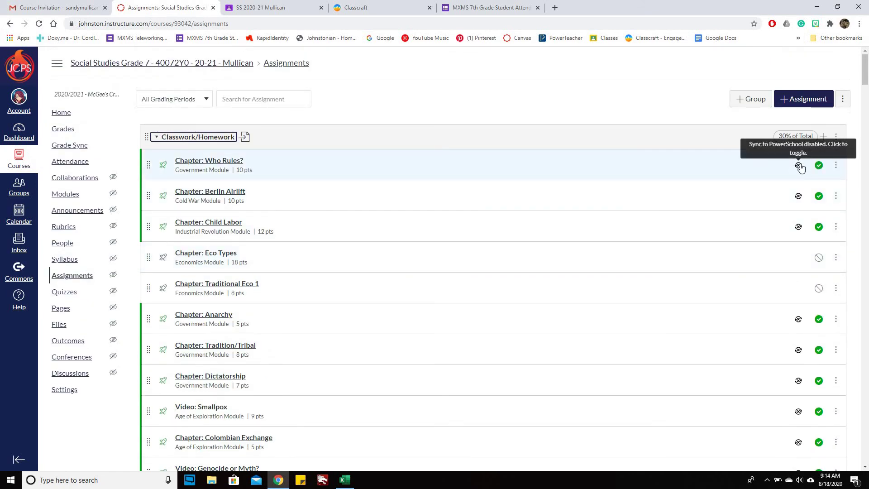
Try syncing Chapter: Who Rules? to PowerSchool twice, then dismiss the due-date error.
click(798, 166)
click(799, 166)
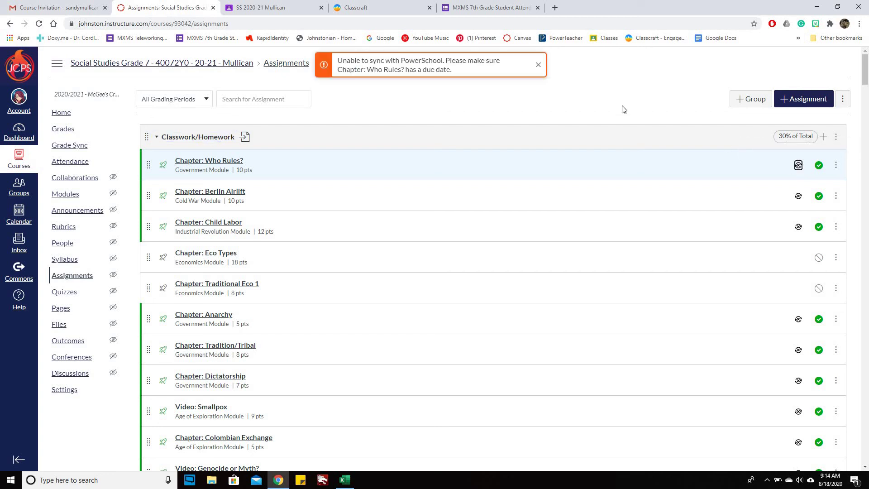
click(538, 64)
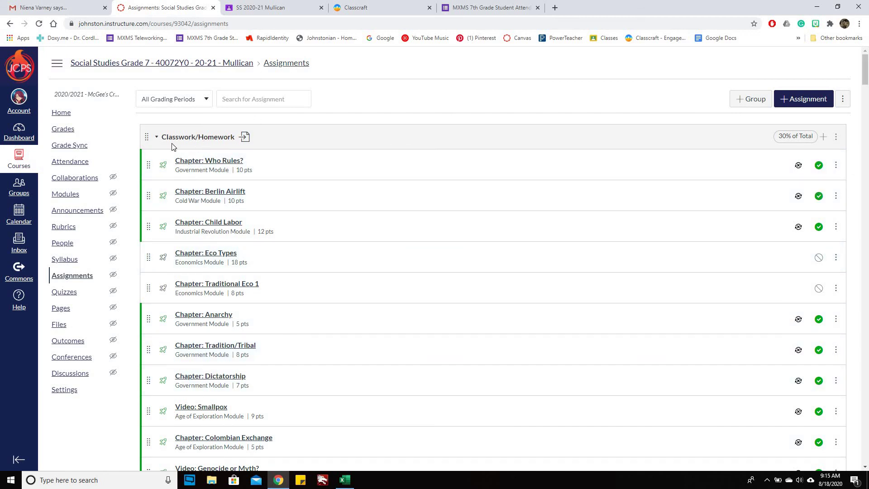
Collapse Classwork/Homework and re-save its settings at 30% weight with no dropped scores.
click(157, 137)
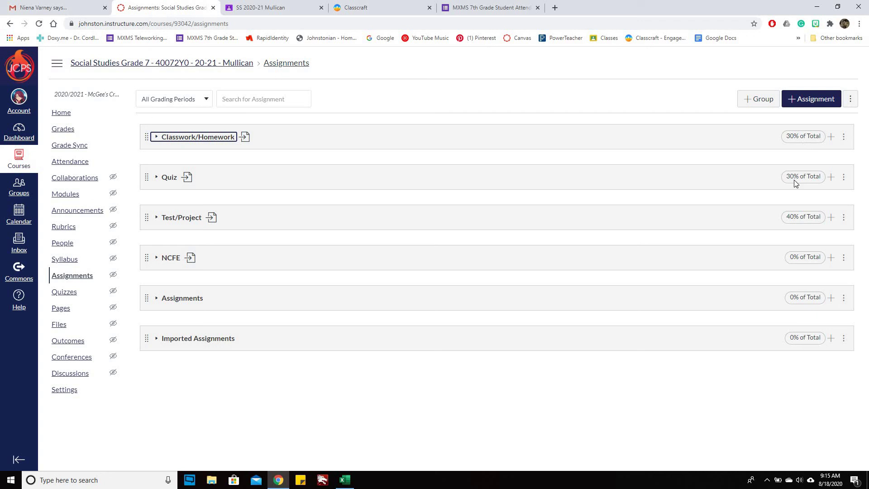
click(844, 138)
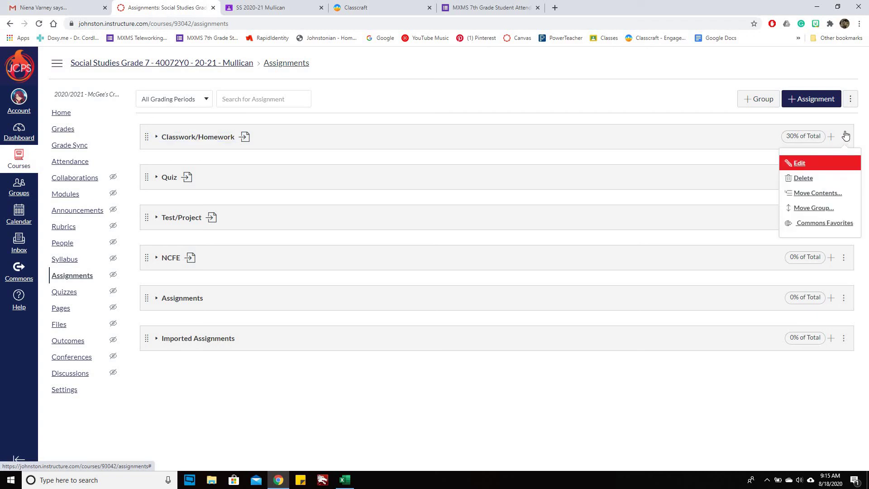
click(788, 163)
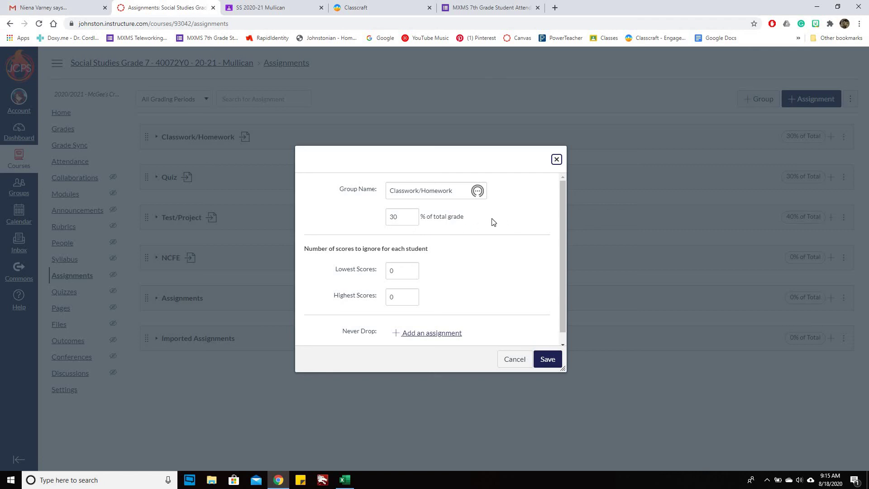
scroll(502, 256, down, 1)
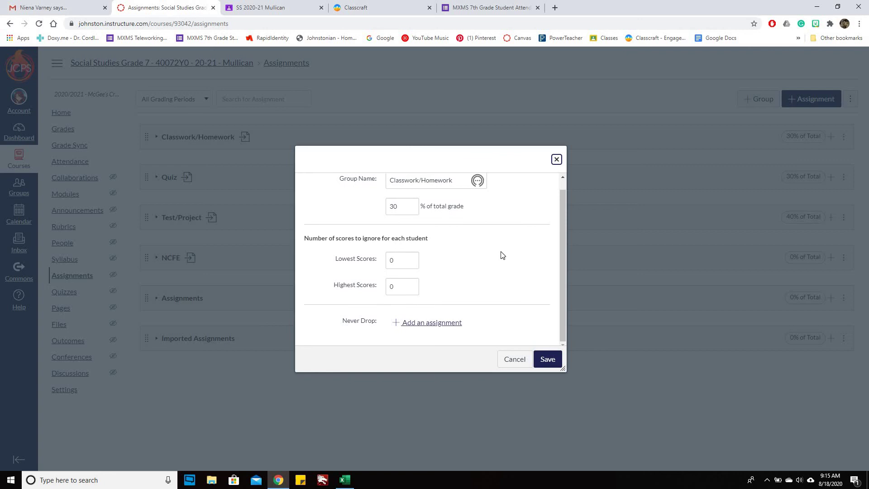
click(547, 361)
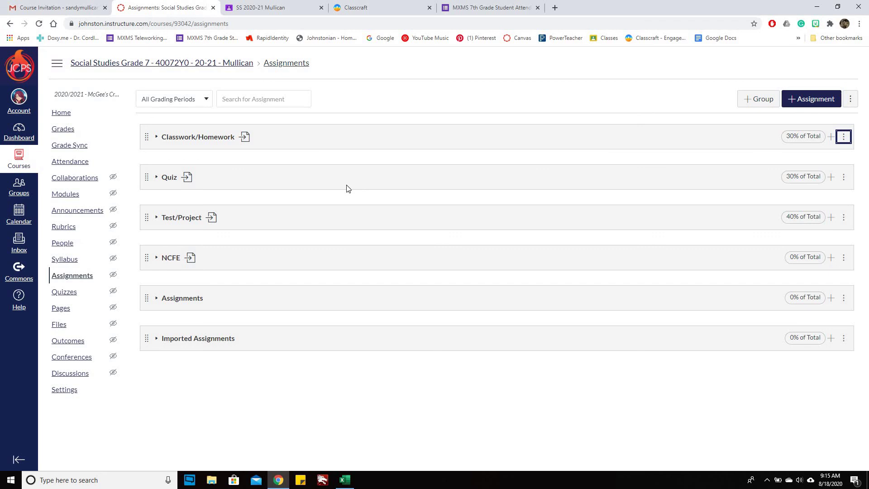
From the course Home, open the Chapter: Who Rules? quiz in the Government module.
click(58, 116)
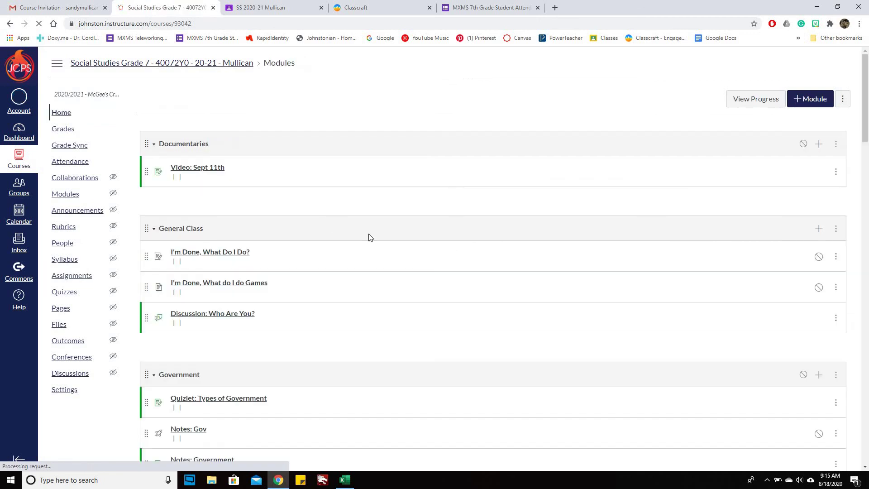
scroll(399, 271, down, 6)
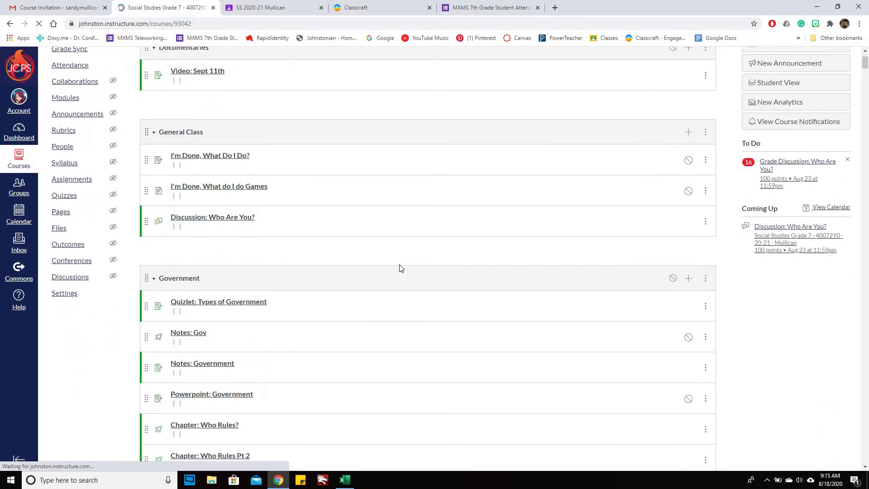
scroll(335, 229, up, 8)
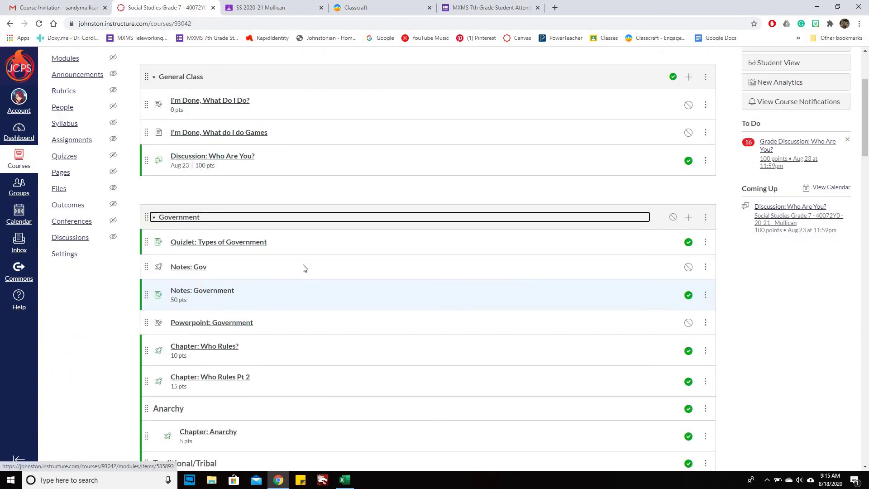
scroll(296, 261, down, 5)
click(202, 121)
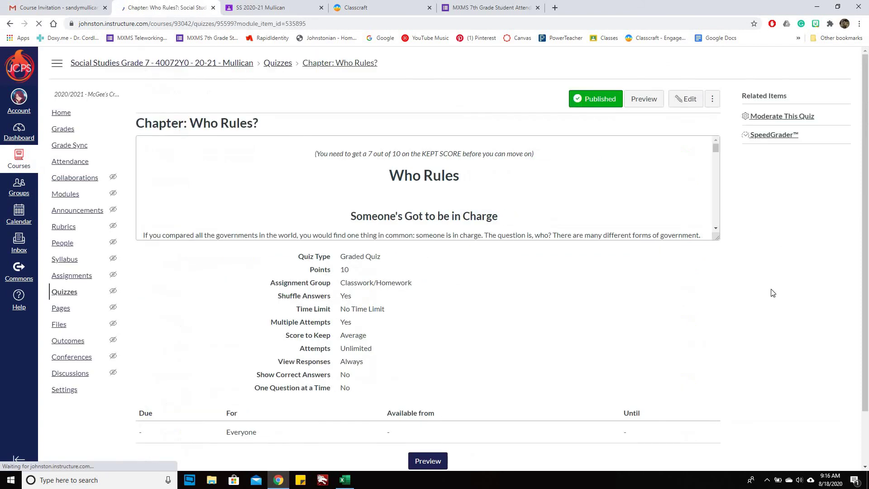
Open the quiz editor and keep its Assignment Group as Classwork/Homework.
click(685, 99)
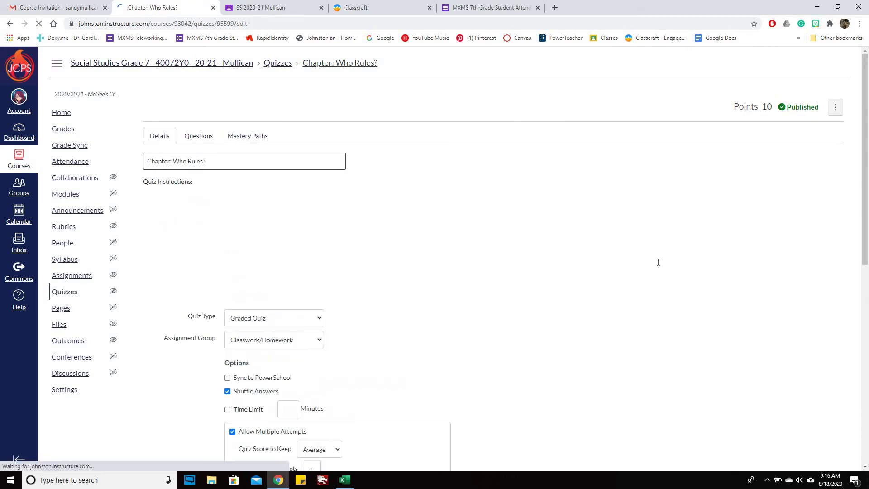
scroll(643, 356, down, 5)
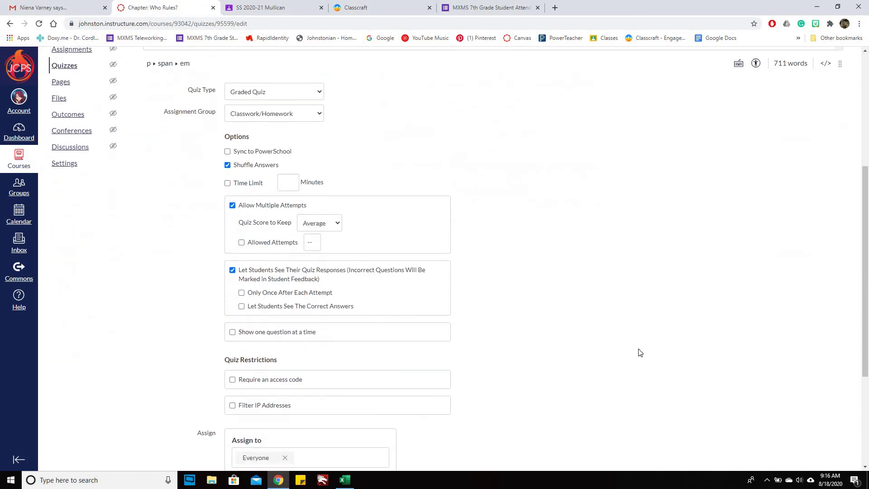
scroll(389, 124, up, 1)
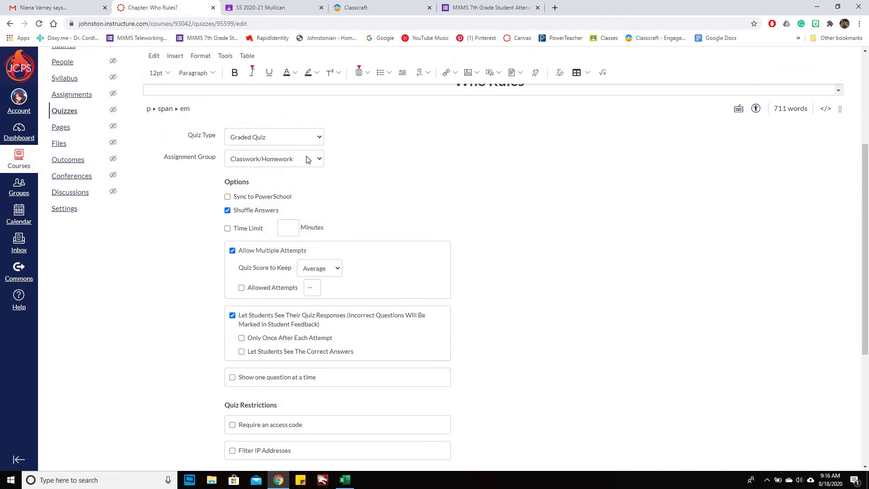
click(307, 160)
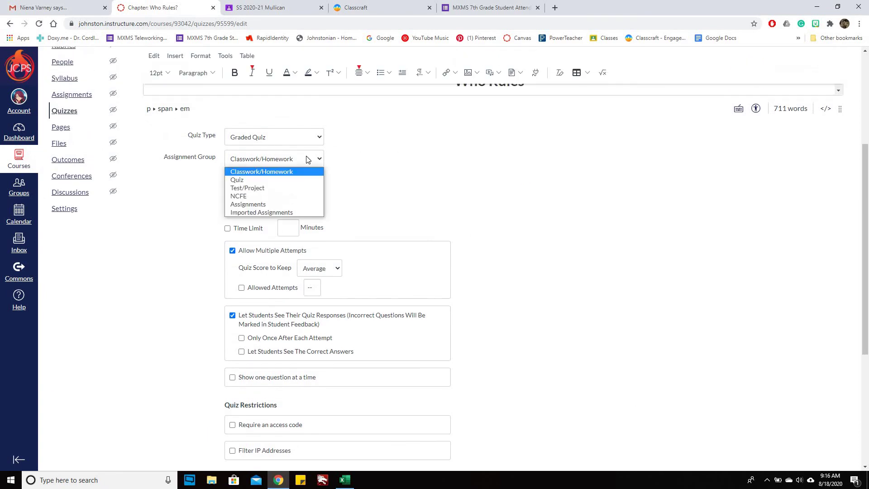
click(272, 175)
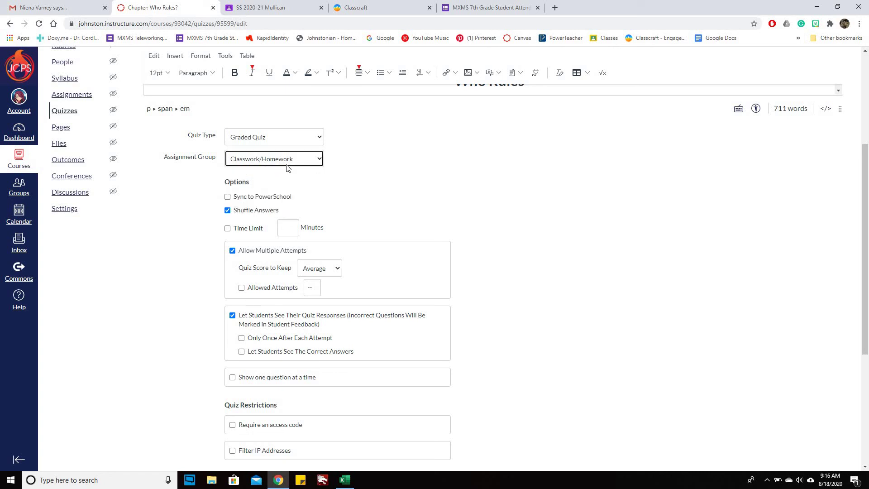
Recheck the group choices and toggle the quiz's Sync to PowerSchool option.
click(264, 159)
click(263, 157)
click(227, 197)
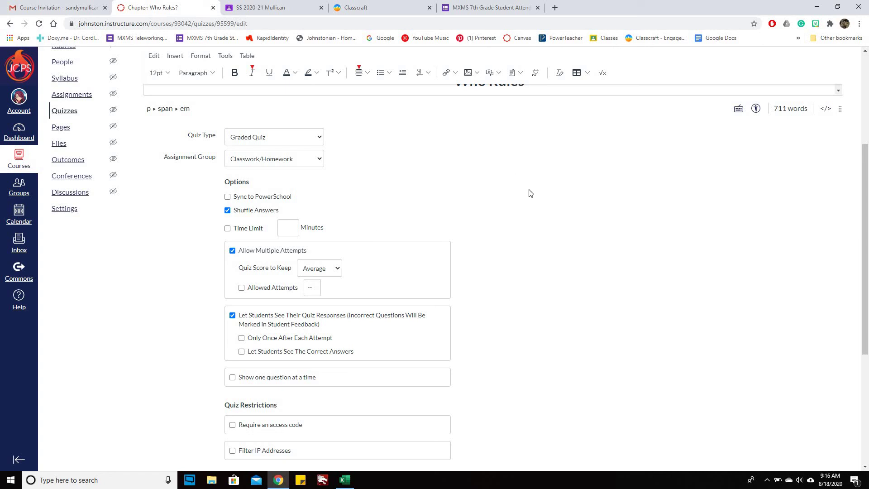
Pick Aug 21 as the quiz due date, Aug 18 as Available from, Aug 23 as Until.
scroll(545, 225, down, 5)
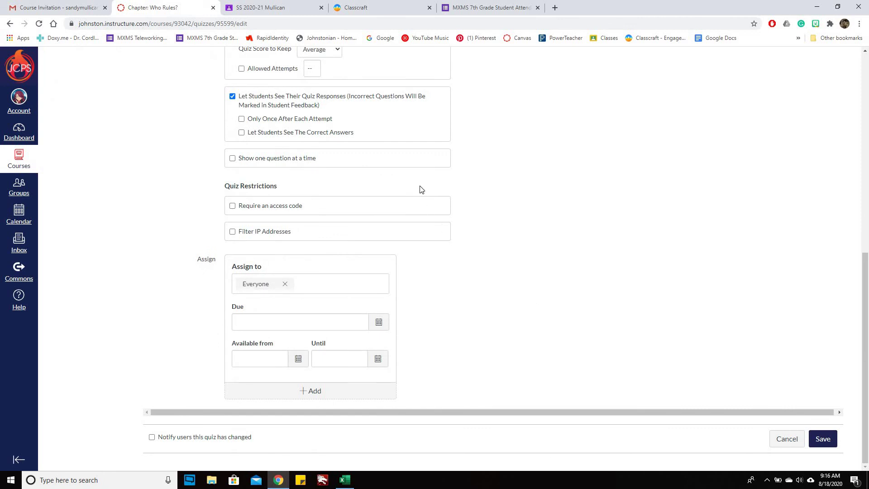
click(382, 330)
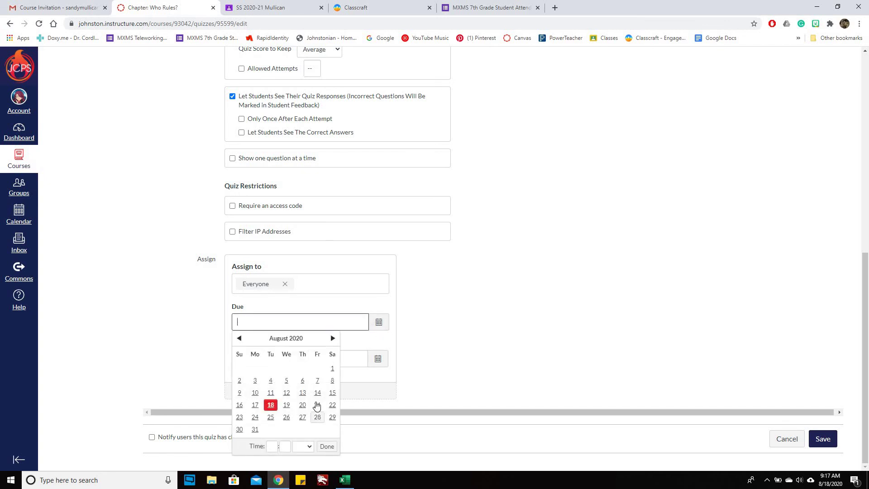
click(317, 404)
click(301, 373)
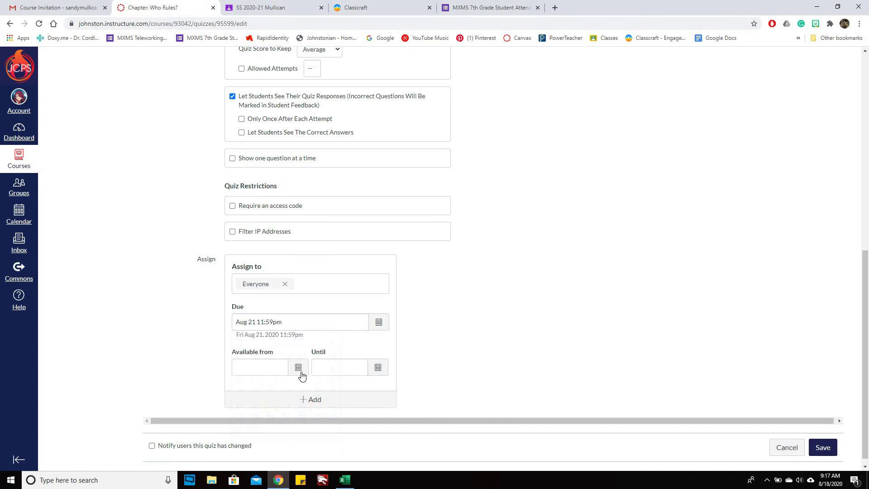
click(298, 367)
click(270, 312)
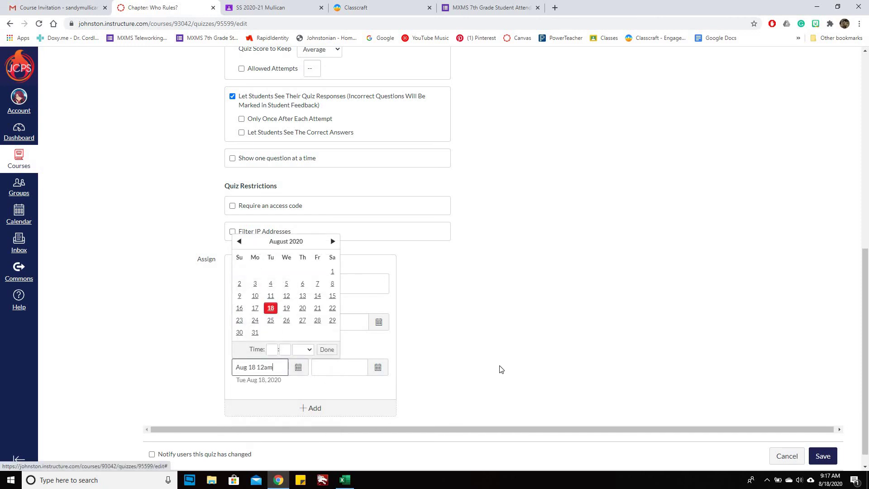
click(373, 369)
click(373, 368)
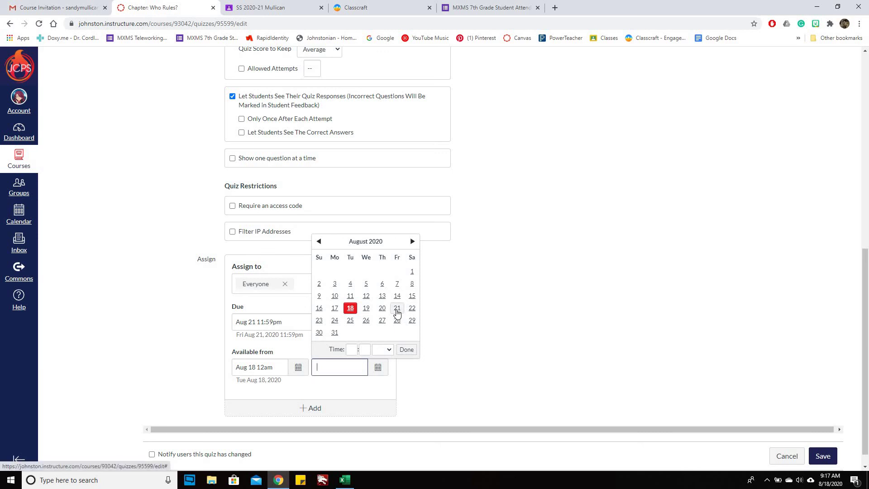
click(319, 320)
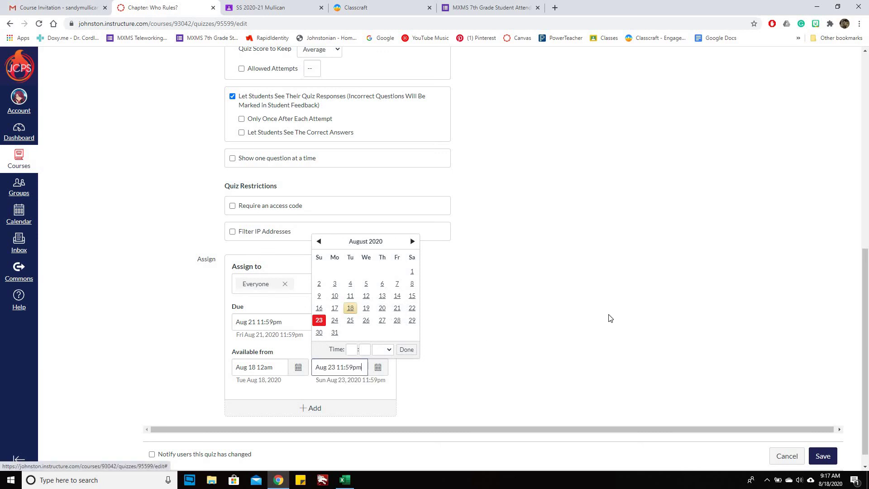
click(724, 317)
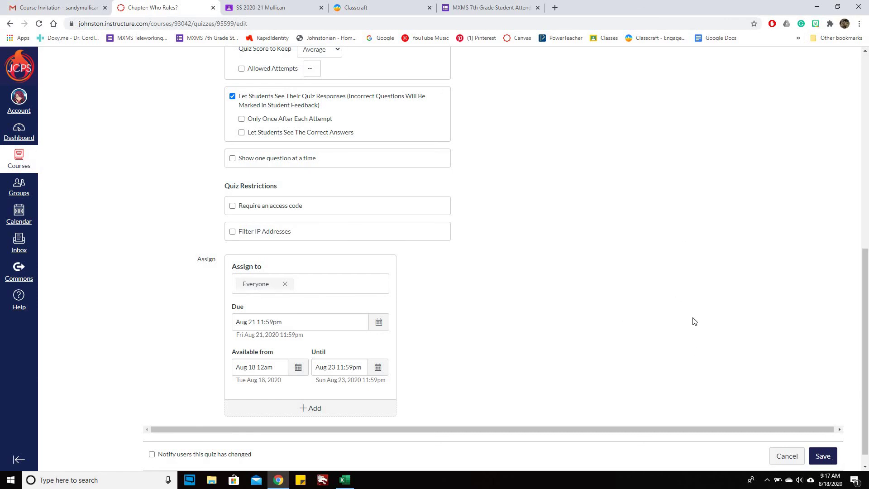
scroll(750, 324, up, 9)
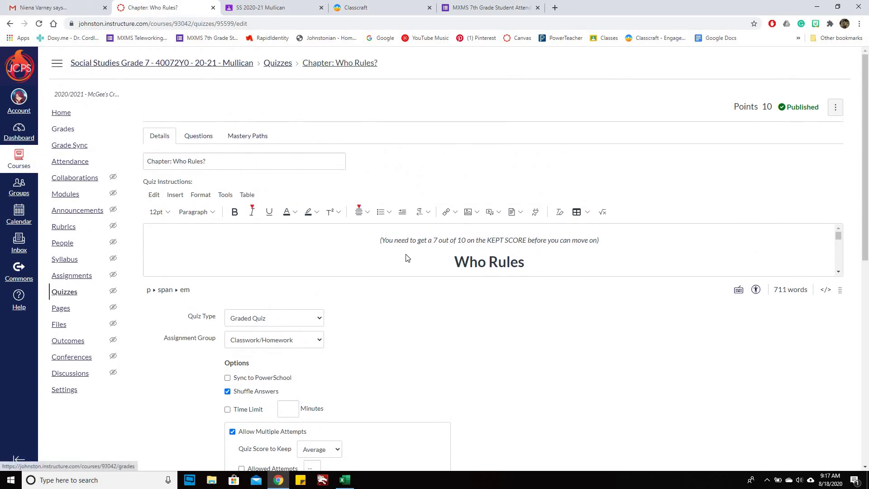
Close the course gradebook tab and load the Canvas dashboard in a new tab.
click(68, 130)
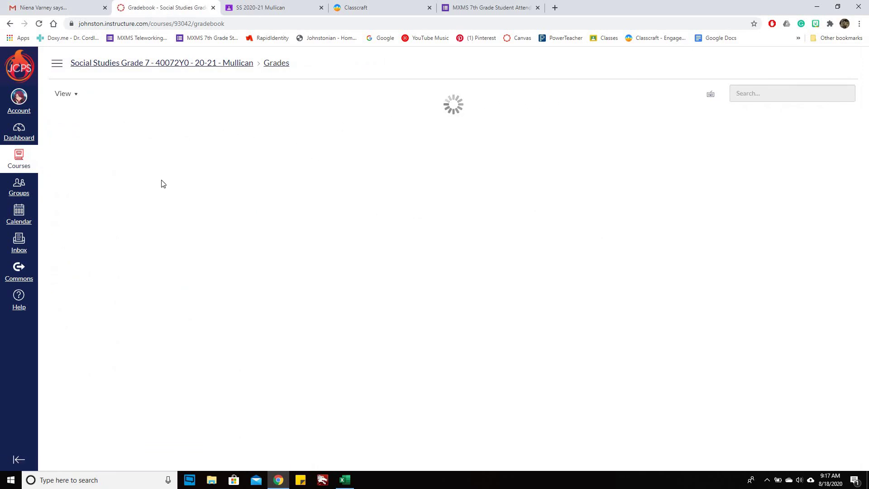
click(213, 8)
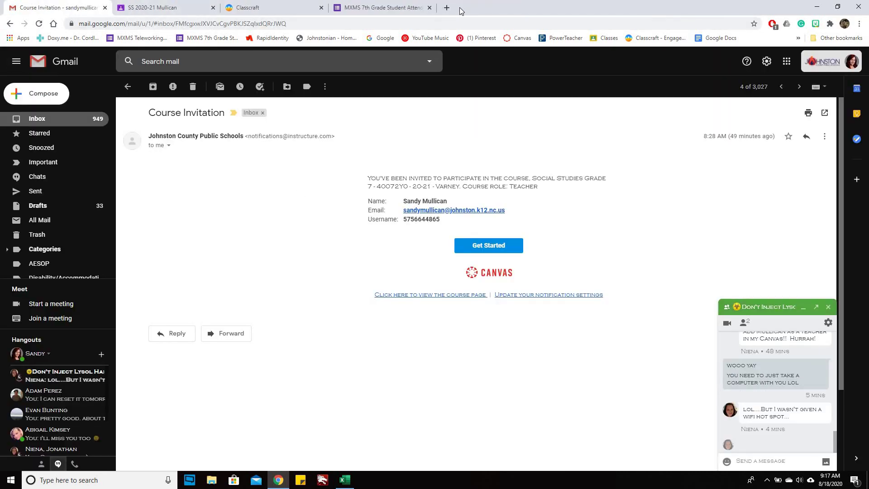
click(447, 8)
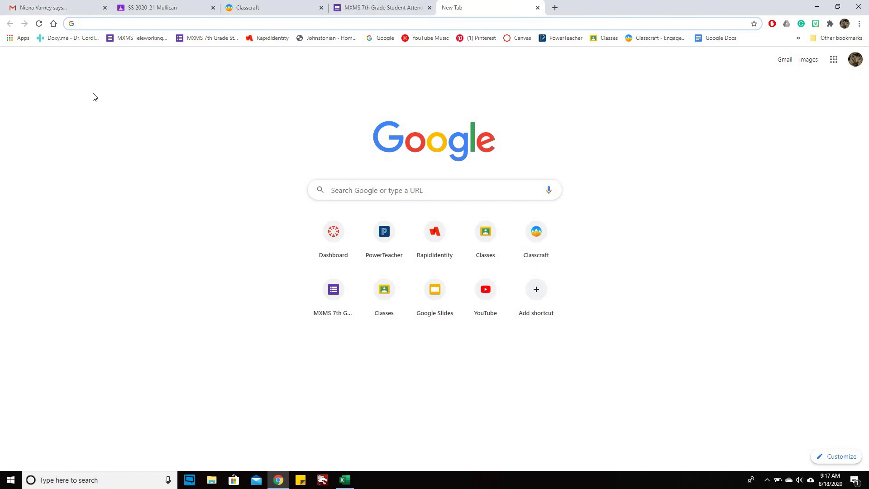
click(521, 40)
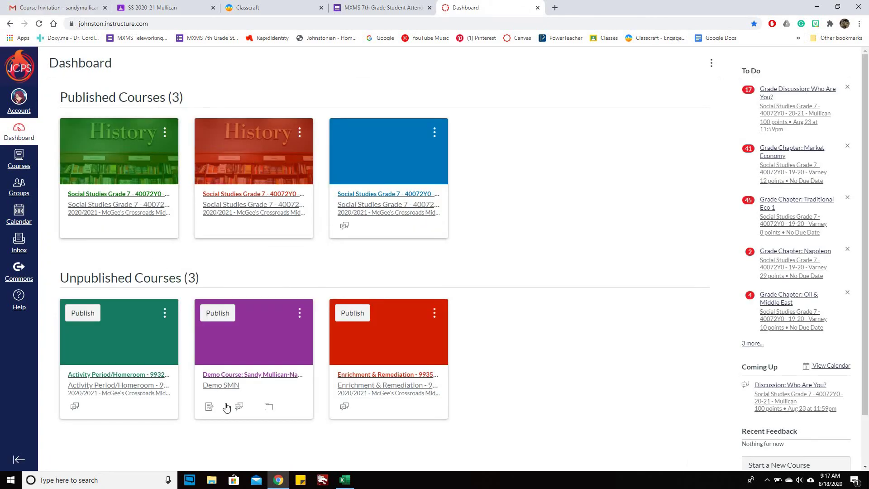
Open the Demo Course's gradebook and briefly view its Actions menu.
click(278, 376)
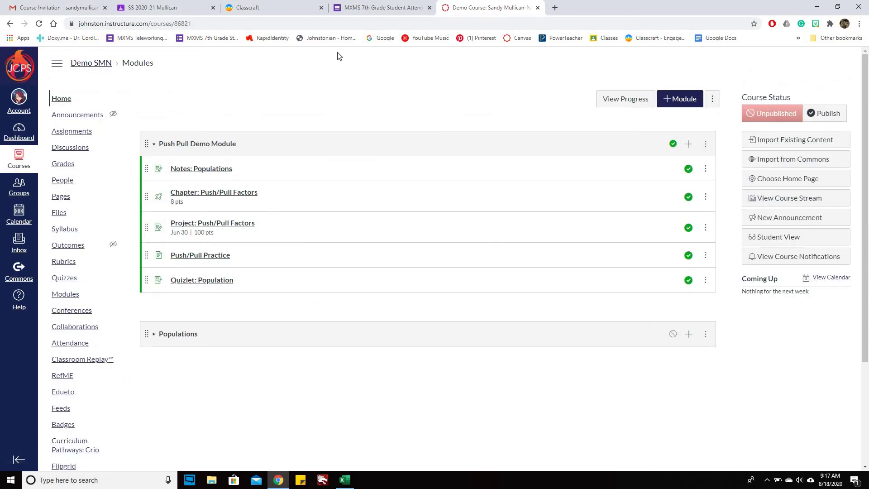
click(72, 169)
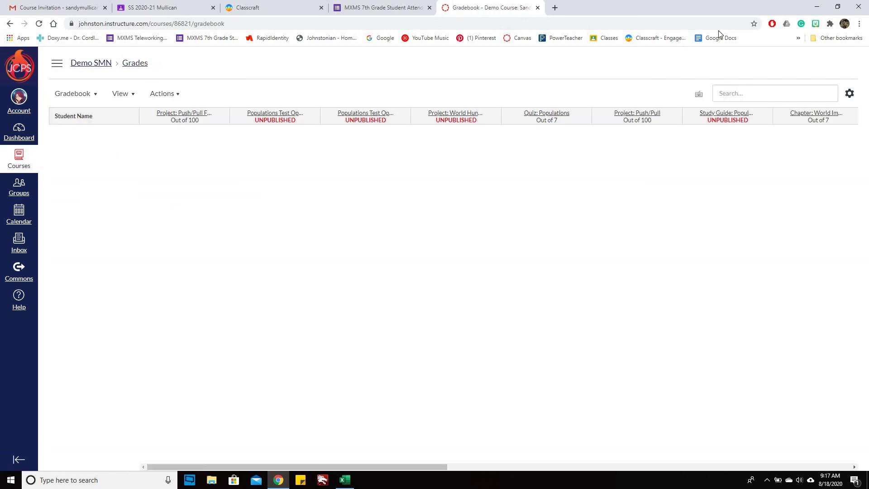
click(163, 95)
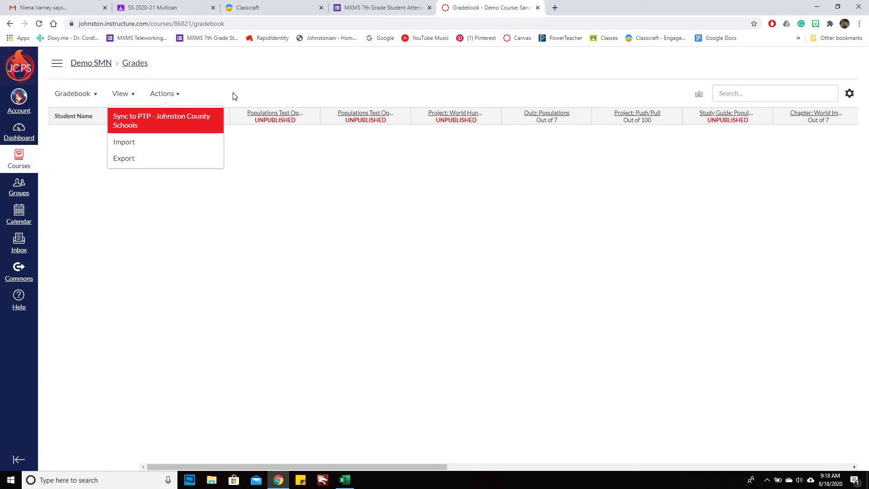
key(Escape)
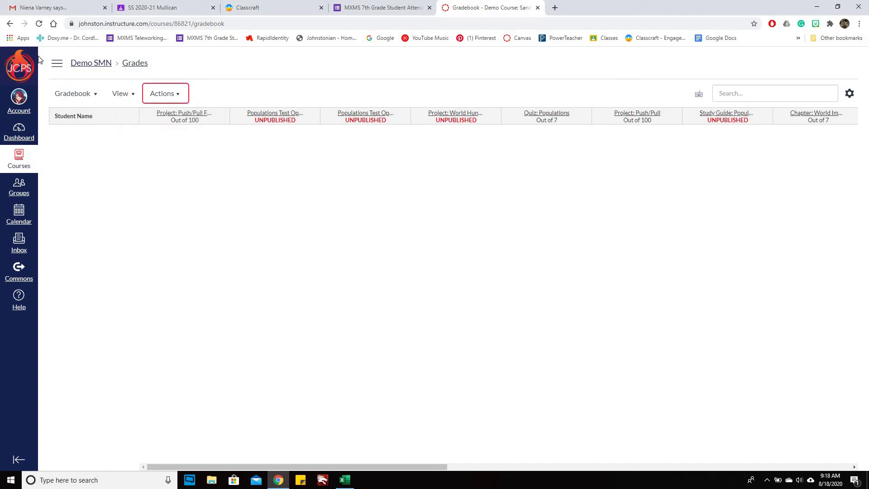
Go to Demo SMN's course Settings and switch to the Feature Options tab.
click(57, 64)
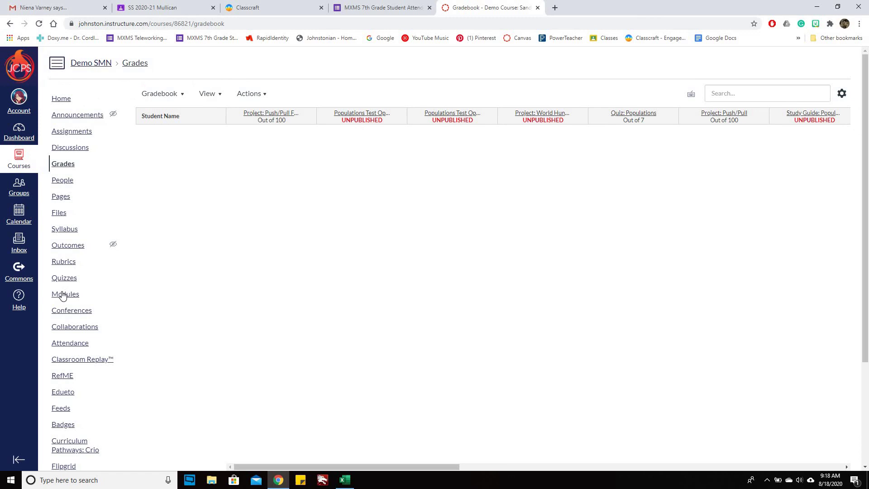
scroll(82, 298, down, 3)
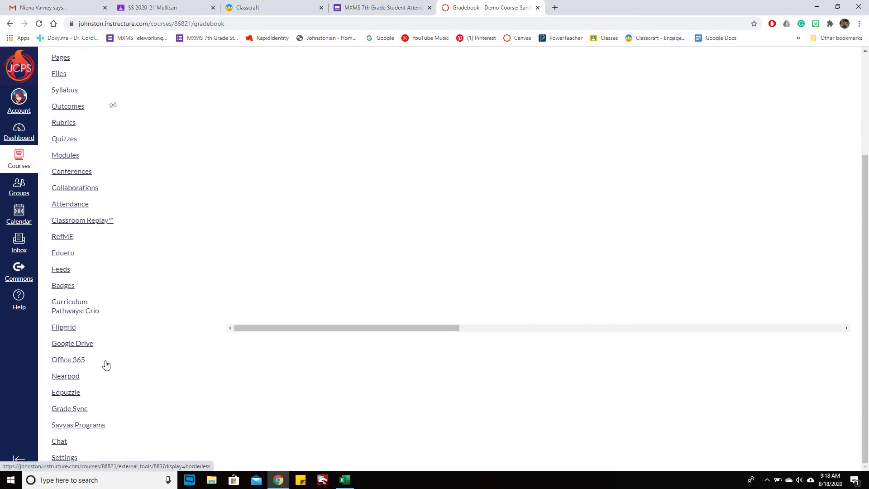
click(68, 458)
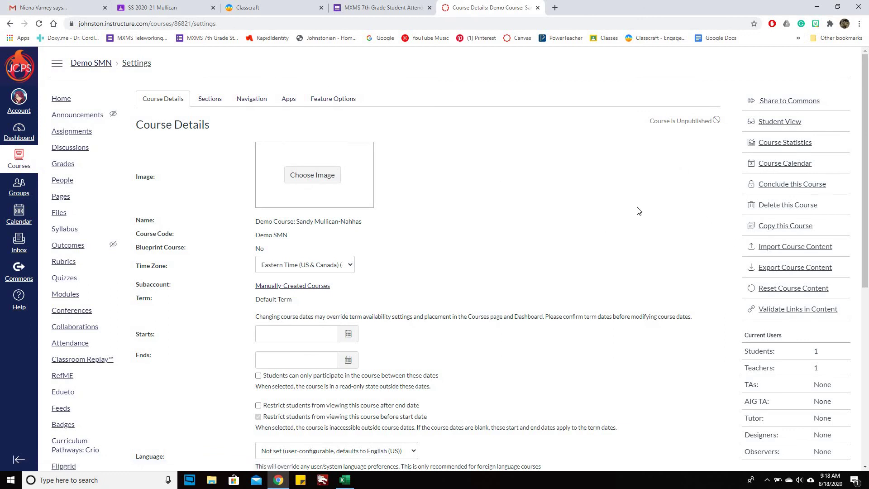
click(346, 102)
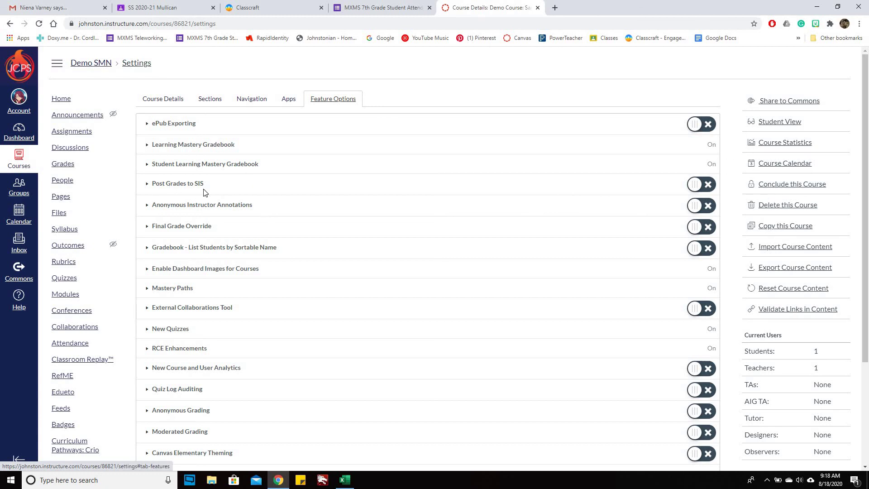
Switch on Post Grades to SIS and Gradebook - List Students by Sortable Name.
click(708, 187)
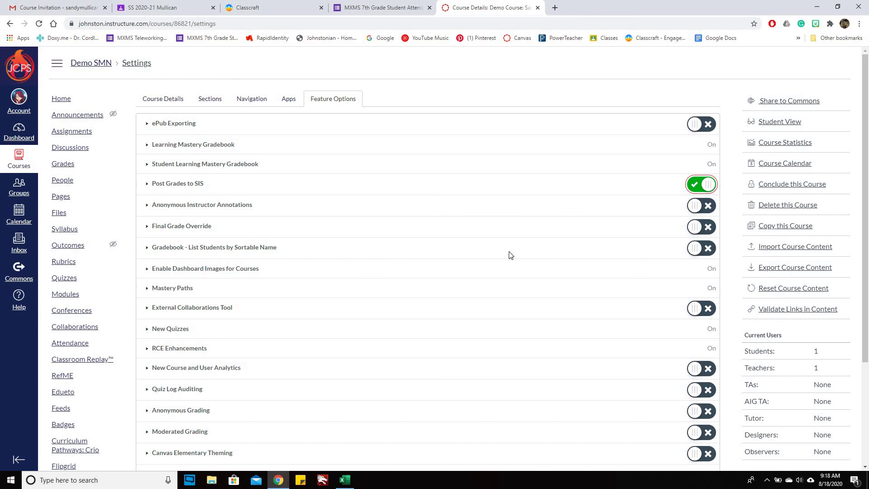
click(702, 248)
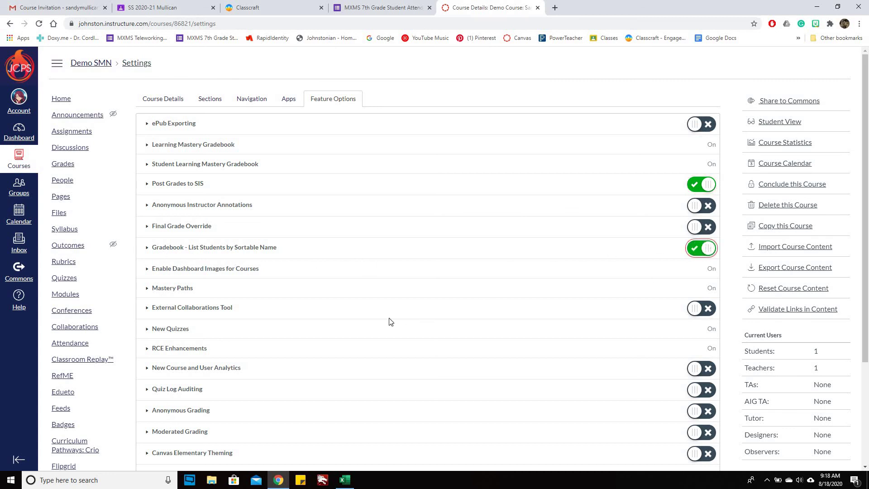
scroll(187, 244, down, 1)
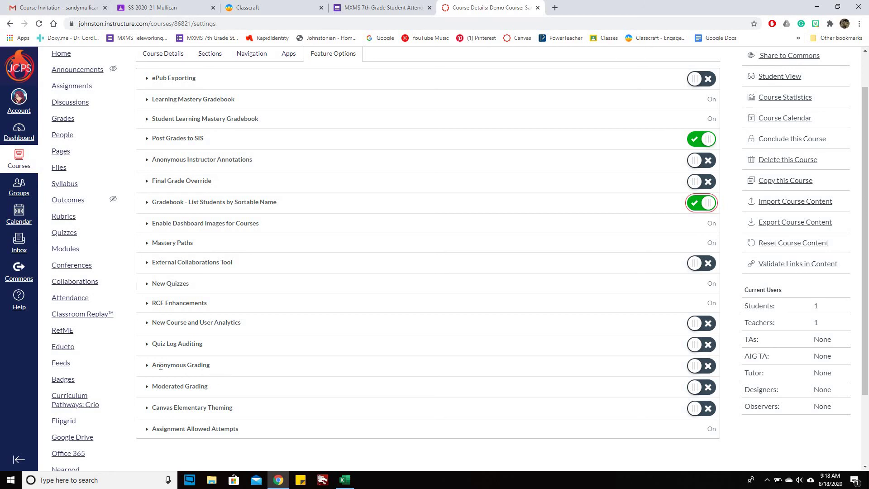
Highlight the Anonymous Grading option and look over the feature list.
drag(157, 366, 210, 367)
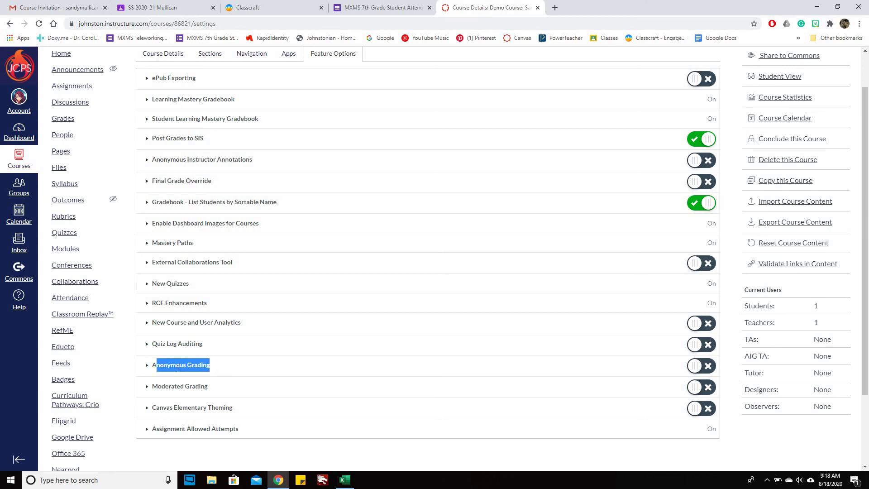
click(198, 366)
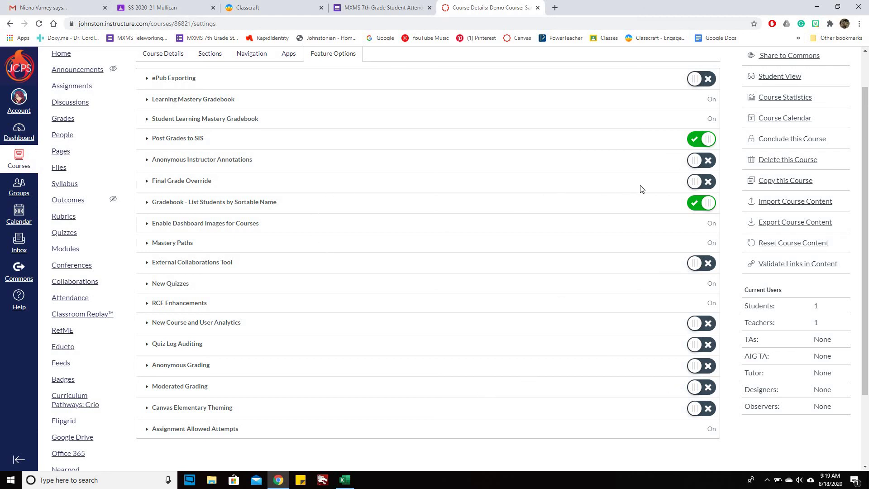
scroll(647, 190, up, 1)
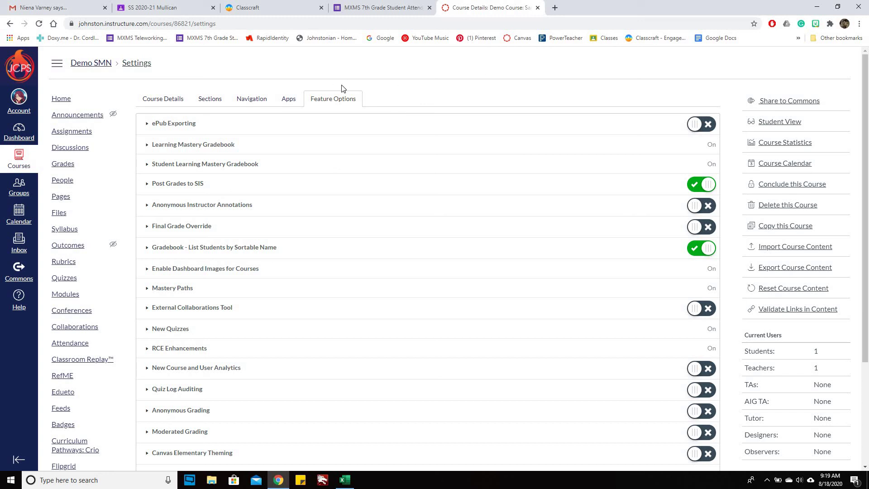
scroll(574, 322, down, 3)
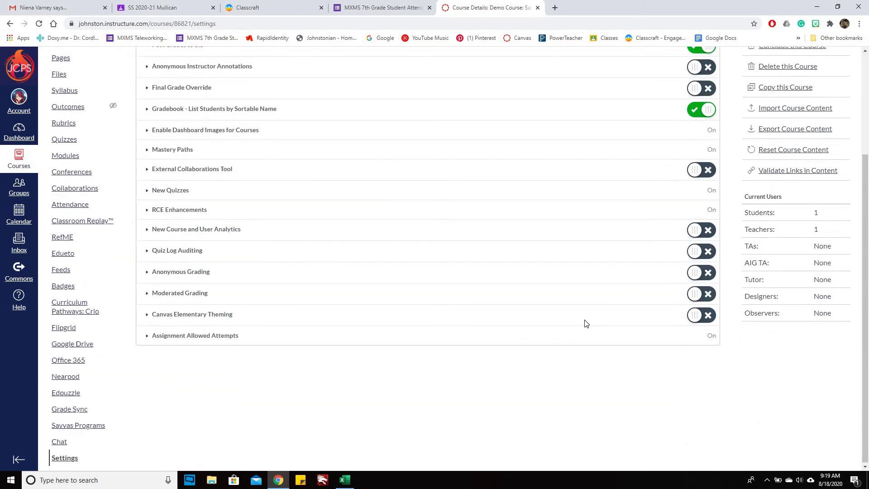
scroll(583, 322, up, 3)
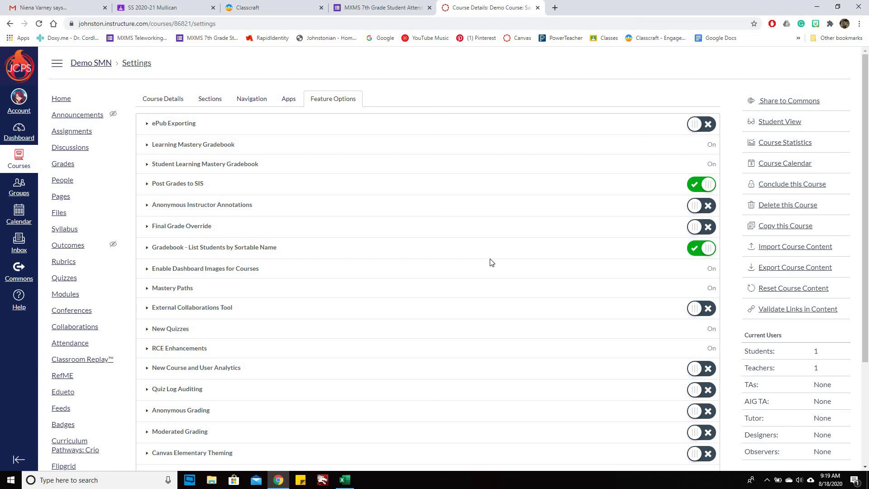
scroll(491, 262, down, 3)
scroll(529, 257, up, 3)
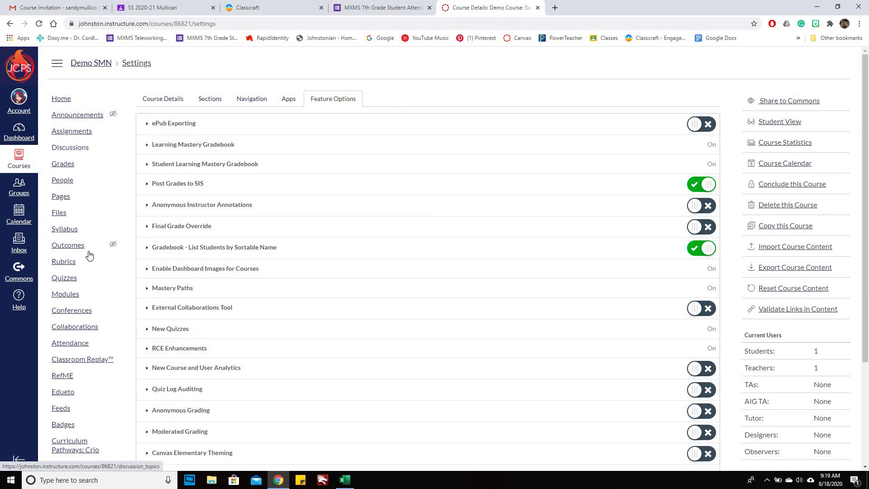
scroll(89, 254, down, 1)
scroll(89, 254, down, 3)
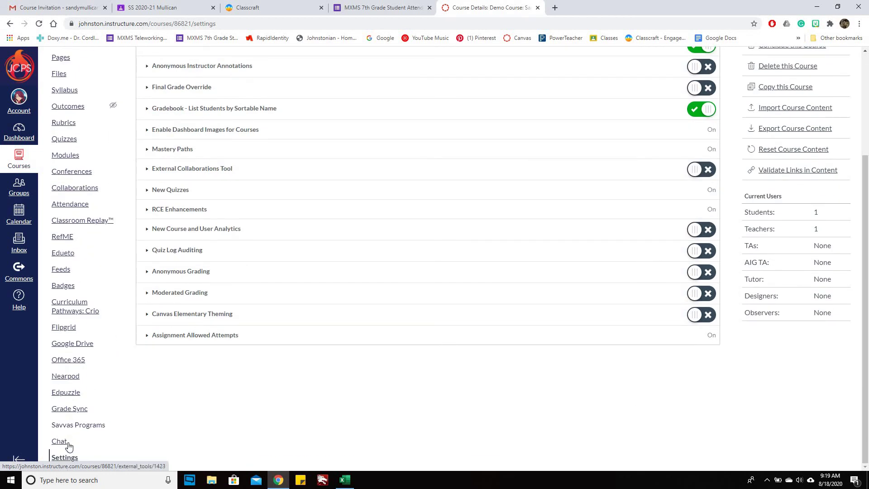
Open Demo SMN's Grade Sync report, showing every status at 0 and no rows.
click(74, 411)
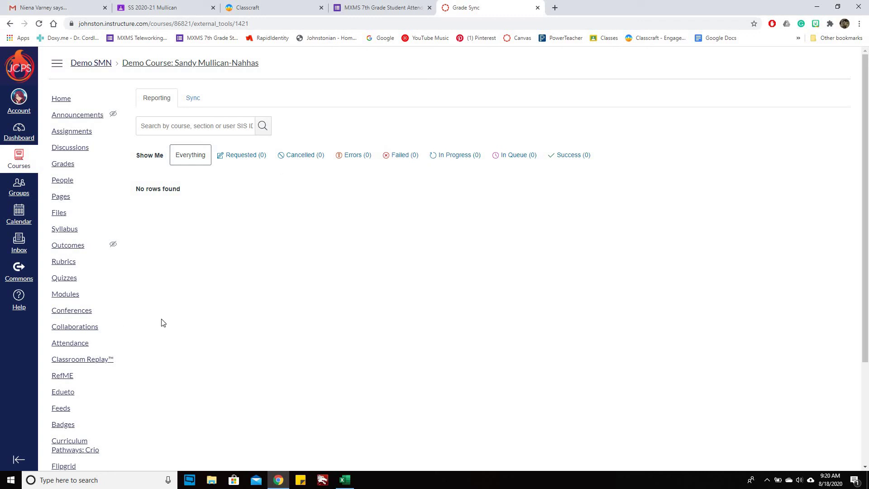
scroll(96, 348, down, 3)
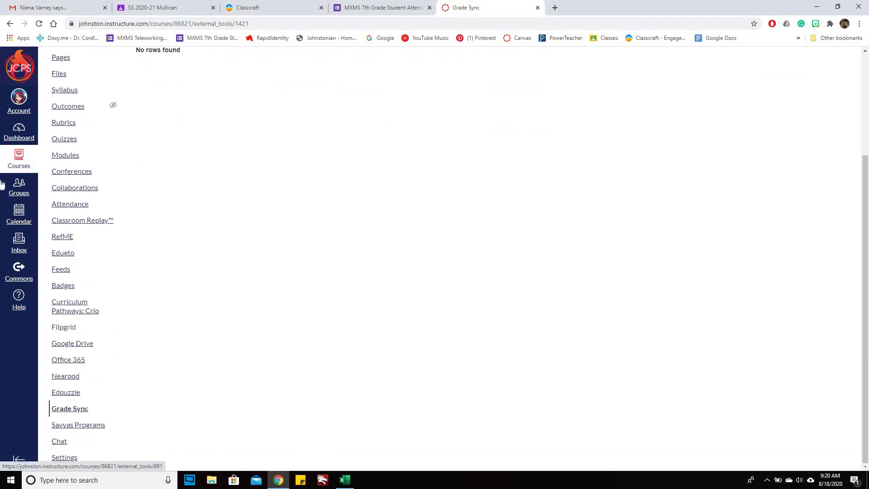
Show the Help tray's Training Services Portal, JCPS Canvas Templates and Canvas Parent App links.
click(19, 299)
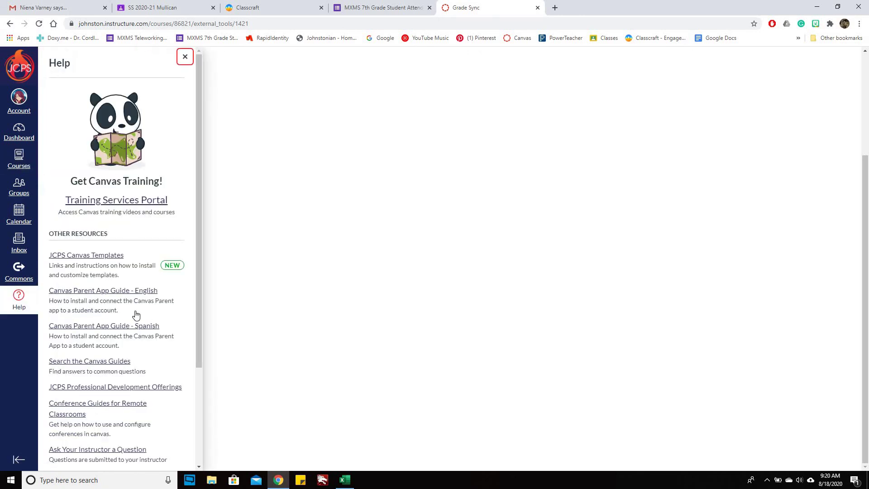
scroll(135, 315, down, 3)
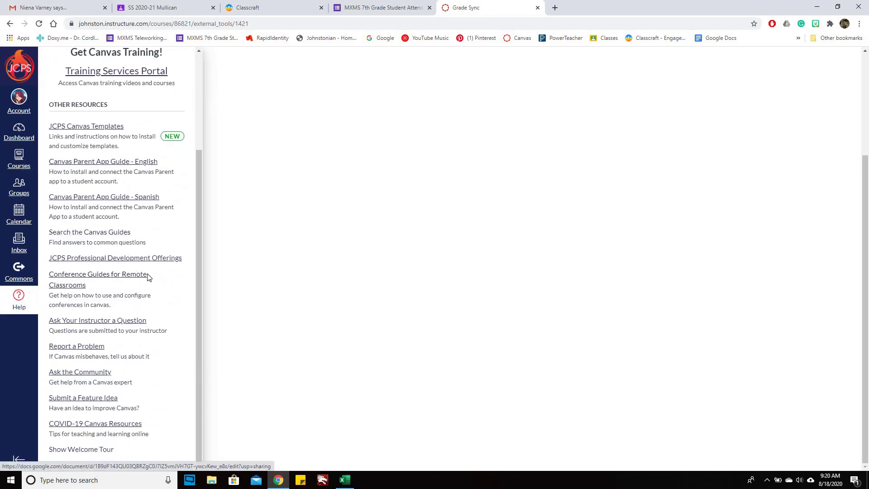